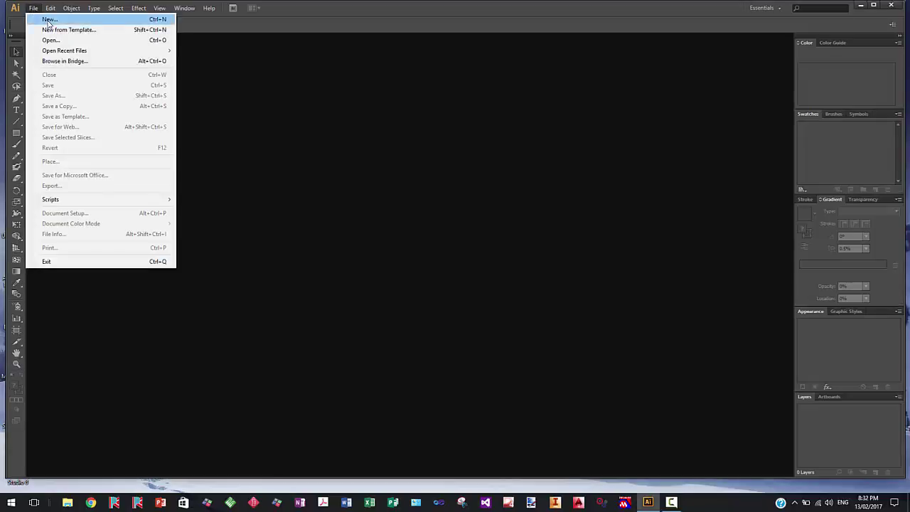
Step: Create a new blank document and open the image Capcoast Rugby 002.jpg from the Laser Cutting folder
{"action": "left_click", "coordinate": [473, 319]}
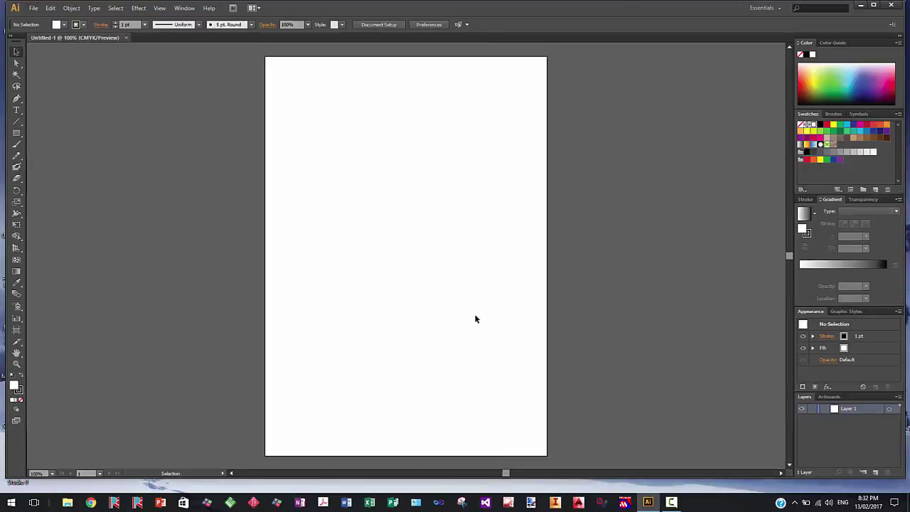
{"action": "left_click", "coordinate": [36, 10]}
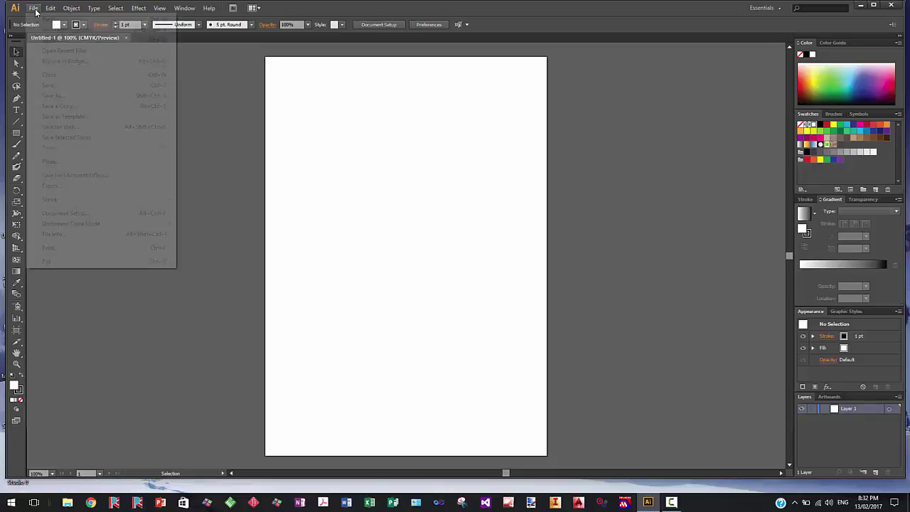
{"action": "left_click", "coordinate": [57, 41]}
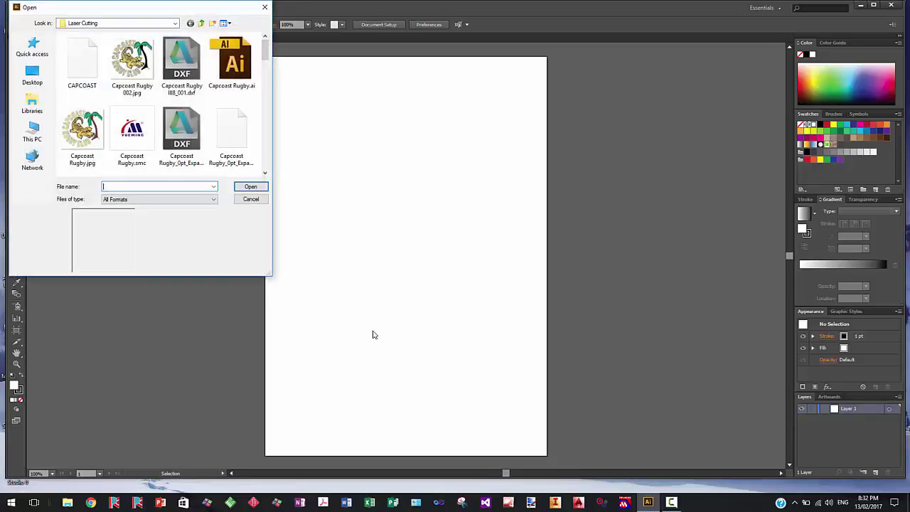
{"action": "left_click", "coordinate": [132, 64]}
{"action": "left_click", "coordinate": [249, 185]}
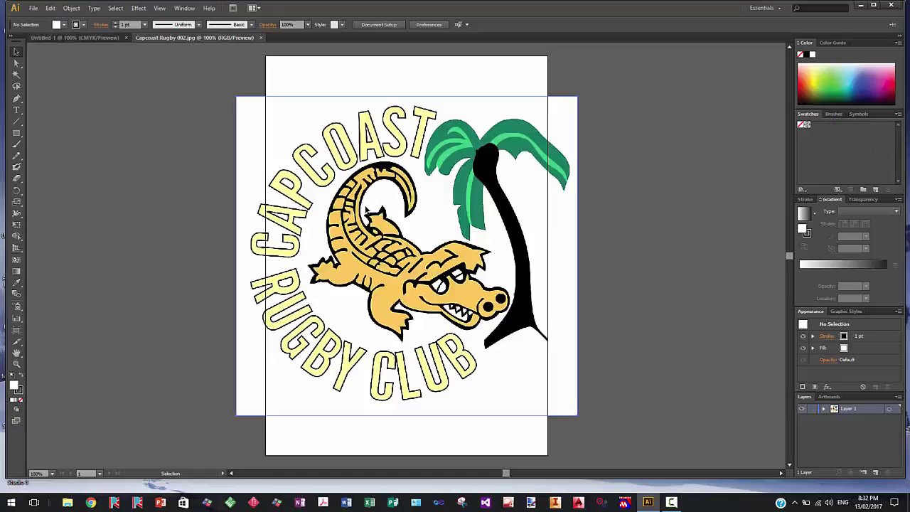
Step: Align the logo image with the artboard's left edge and scale it down proportionally to the artboard's width
{"action": "left_click_drag", "start_coordinate": [366, 211], "coordinate": [397, 211]}
{"action": "left_click_drag", "start_coordinate": [606, 414], "coordinate": [553, 359]}
{"action": "left_click", "coordinate": [552, 359]}
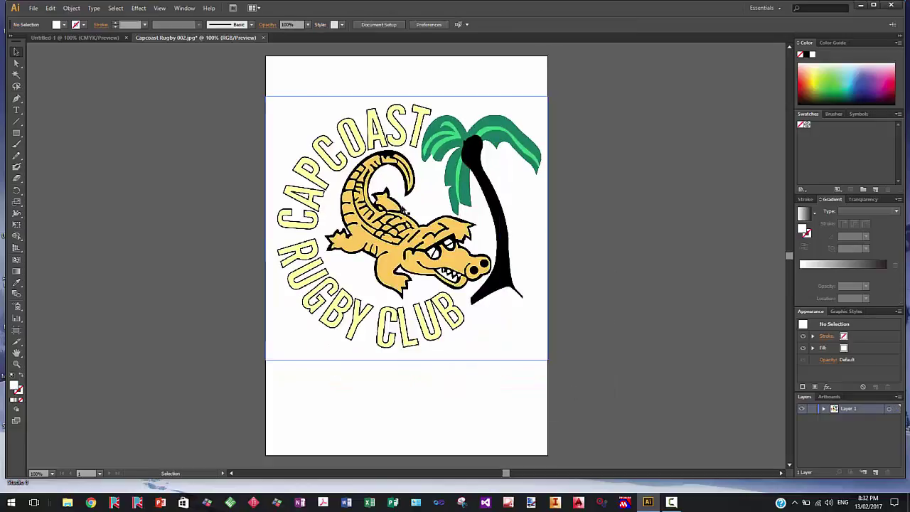
Step: Trace the logo image with Image Trace using the default preset
{"action": "left_click", "coordinate": [402, 209]}
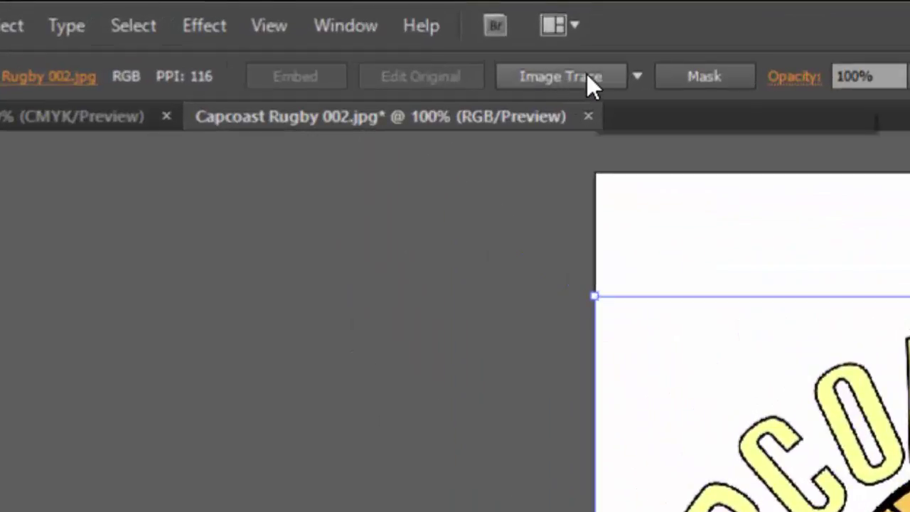
{"action": "left_click", "coordinate": [586, 74]}
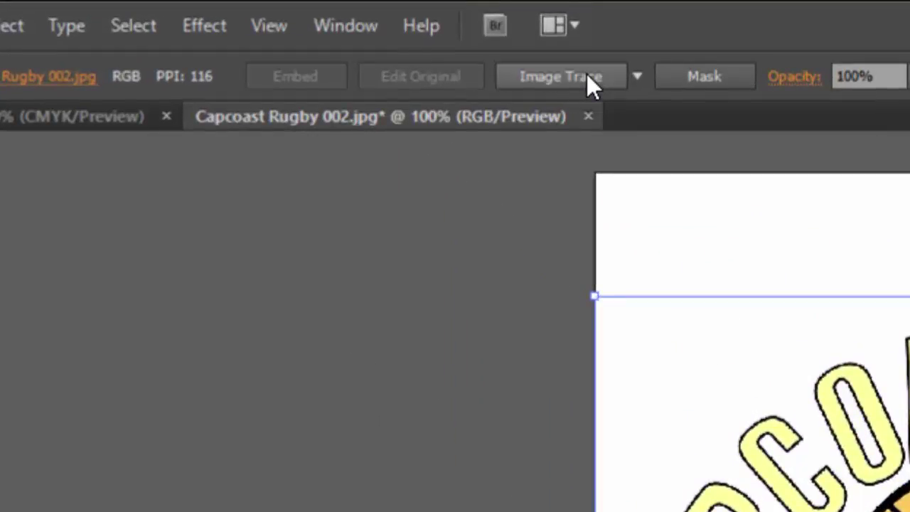
{"action": "left_click", "coordinate": [620, 75]}
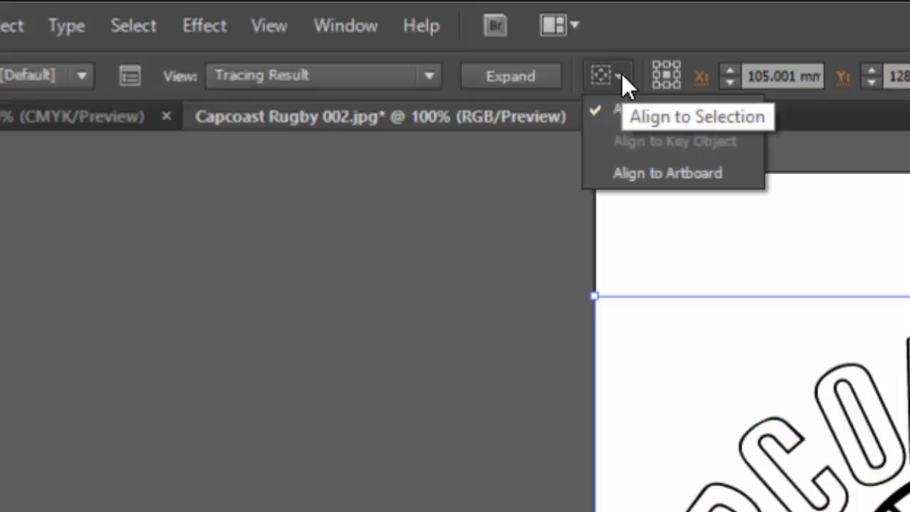
Step: Display the tracing as Outlines and give the expanded artwork a 0.25 pt stroke
{"action": "left_click", "coordinate": [431, 74]}
{"action": "left_click", "coordinate": [431, 74]}
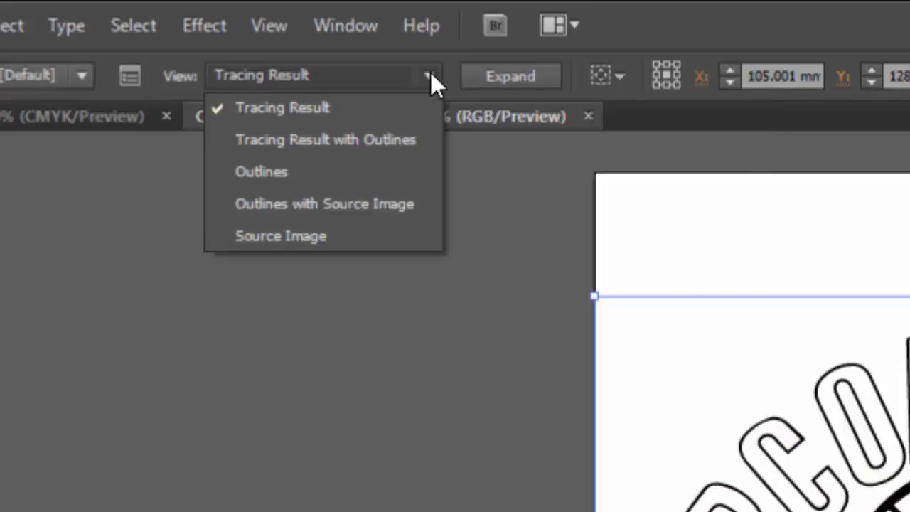
{"action": "left_click", "coordinate": [394, 141]}
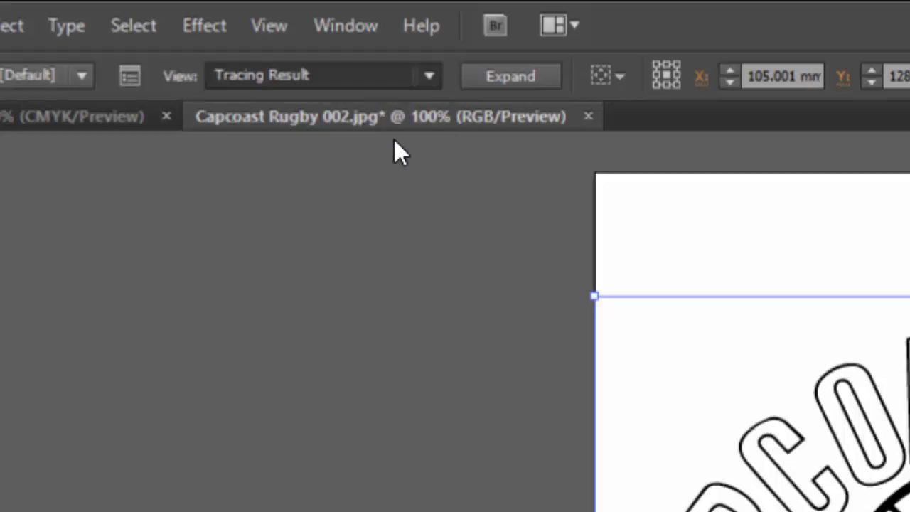
{"action": "left_click", "coordinate": [430, 80]}
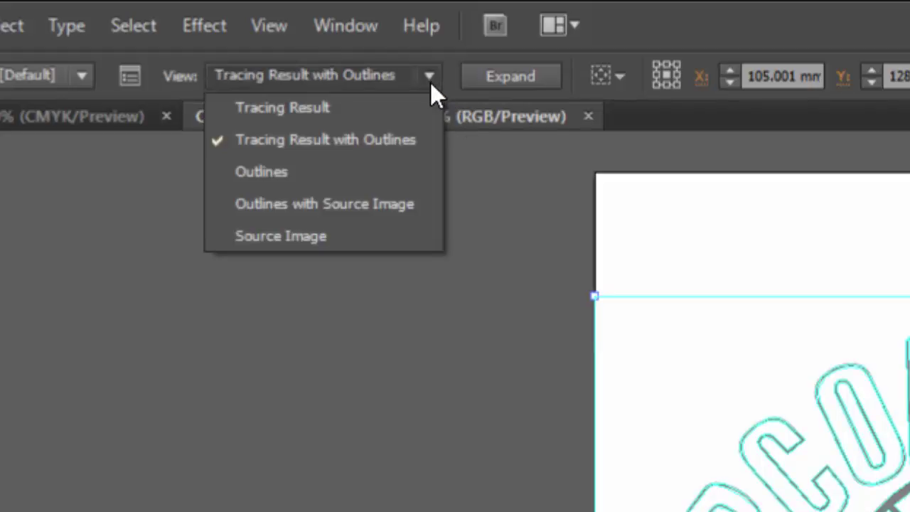
{"action": "left_click", "coordinate": [378, 174]}
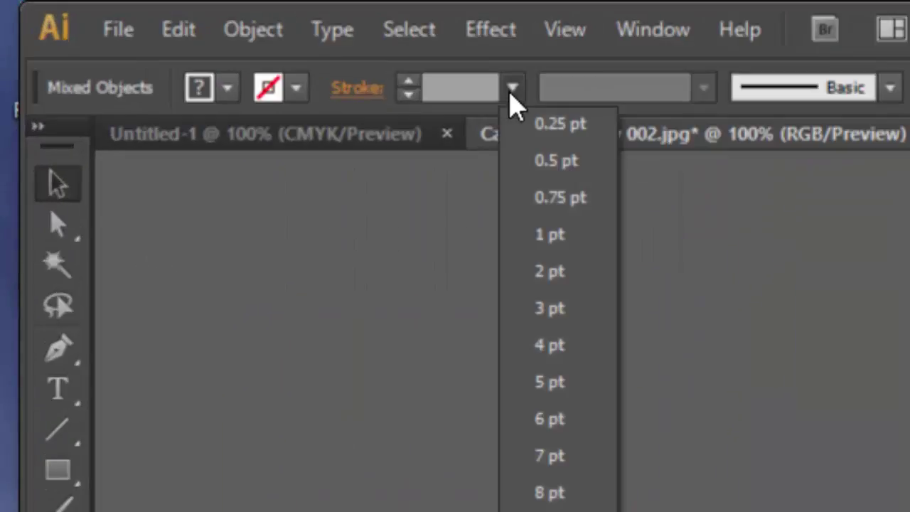
{"action": "left_click", "coordinate": [545, 125]}
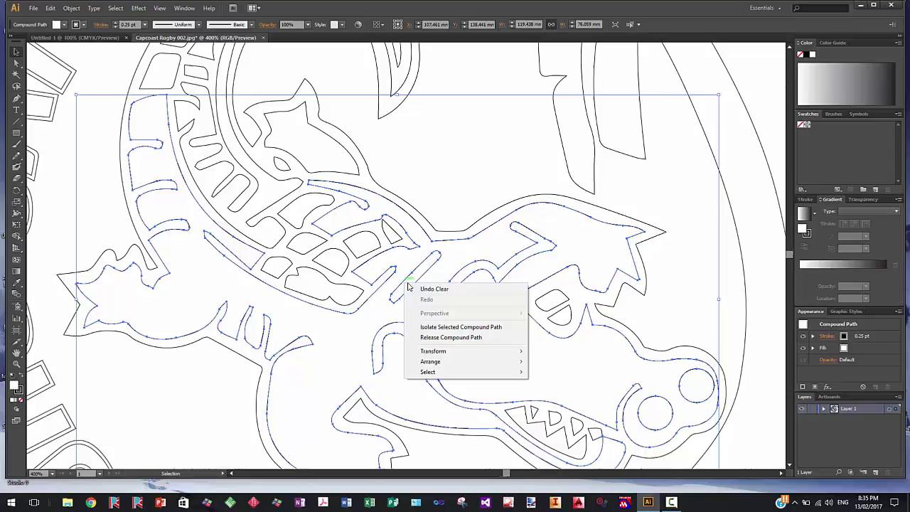
Step: Release the compound path of the crocodile's inner body and select single pieces to check that they are separate
{"action": "left_click", "coordinate": [460, 339]}
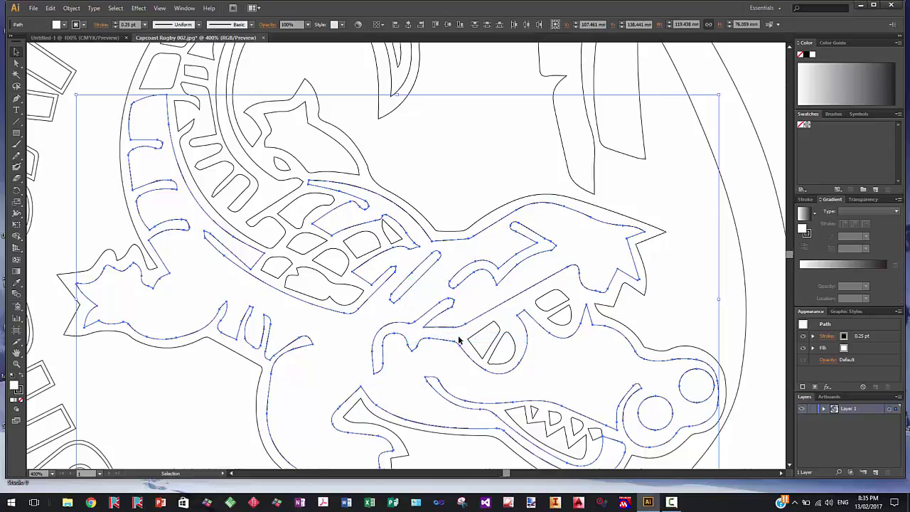
{"action": "left_click", "coordinate": [448, 275]}
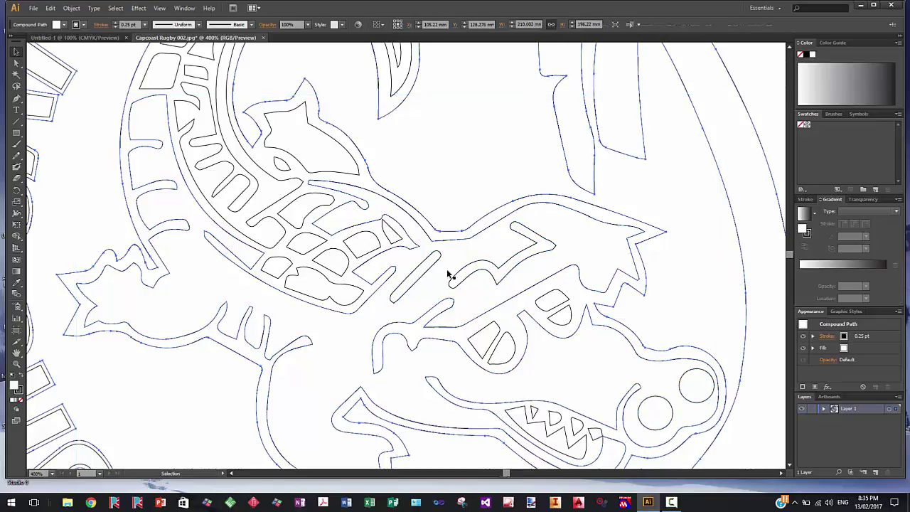
{"action": "left_click", "coordinate": [431, 261]}
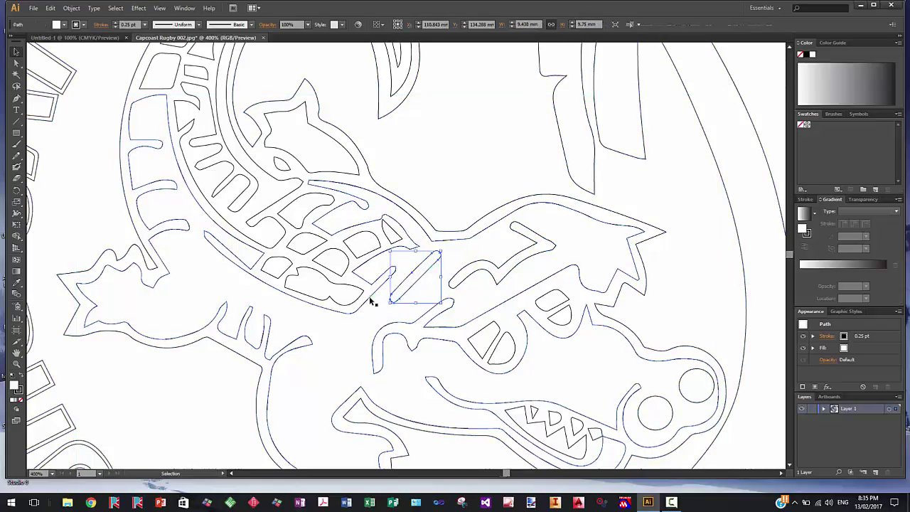
{"action": "left_click", "coordinate": [370, 297]}
{"action": "left_click", "coordinate": [469, 185]}
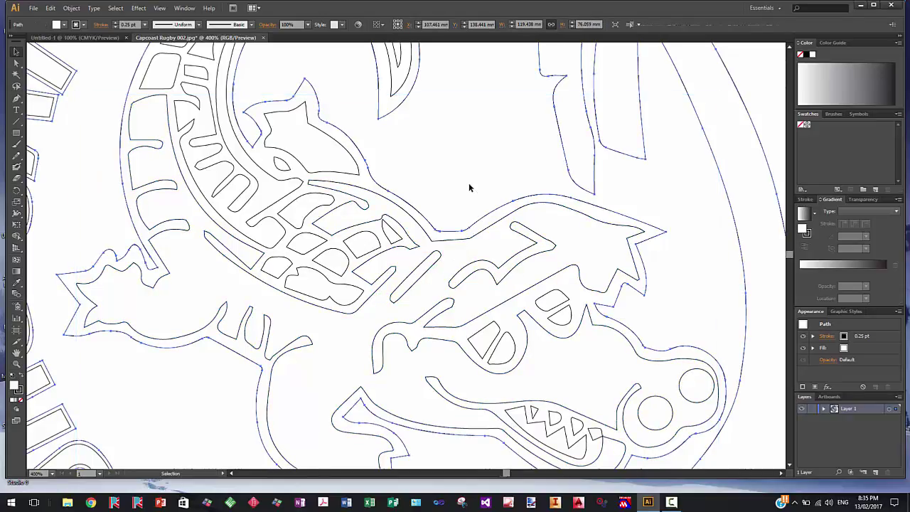
Step: Try deleting the compound path that forms the crocodile's outer outline and undo the deletion
{"action": "left_click", "coordinate": [489, 218]}
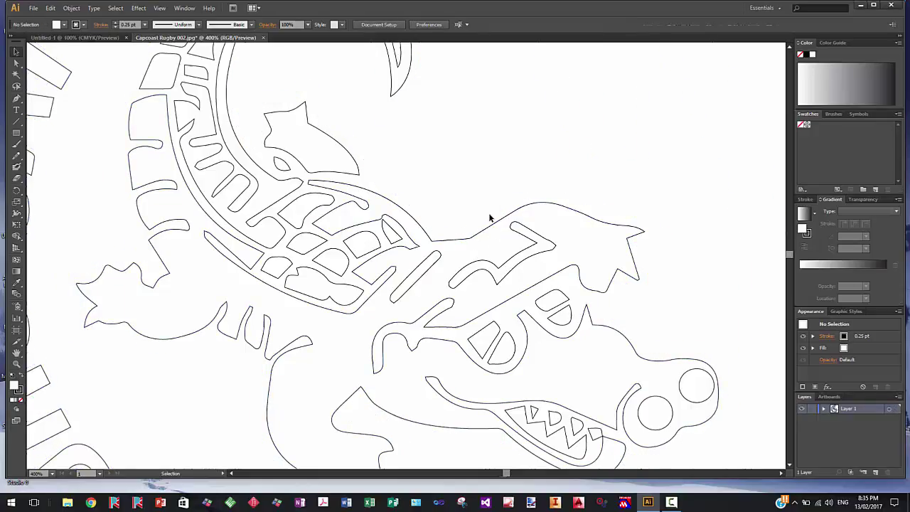
{"action": "left_click", "coordinate": [498, 205]}
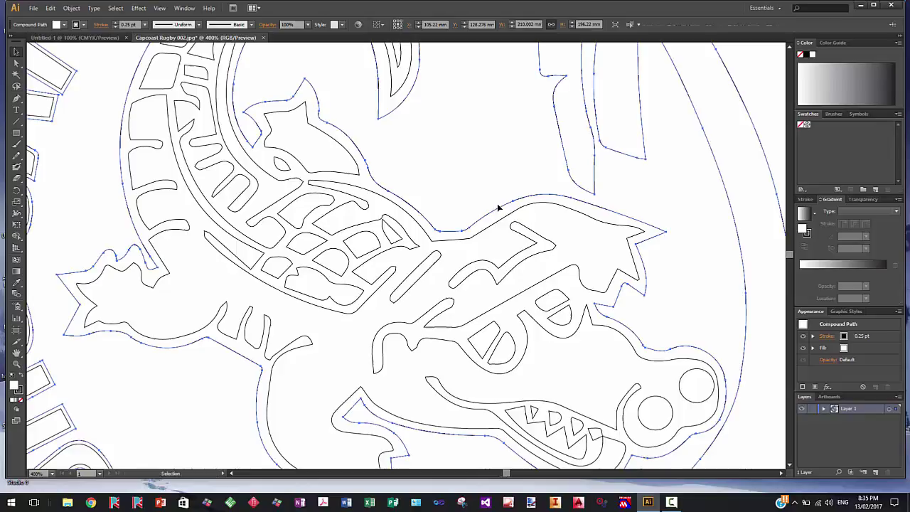
{"action": "key", "text": "Delete"}
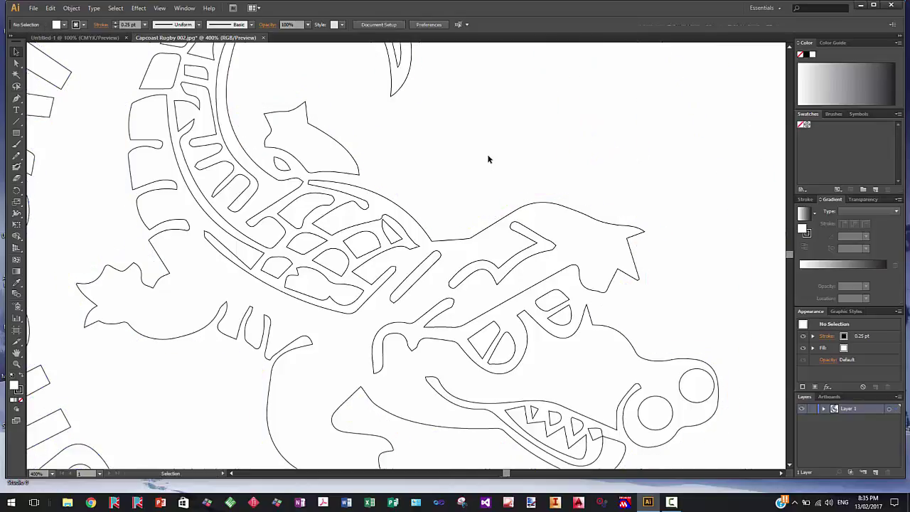
{"action": "key", "text": "ctrl+z"}
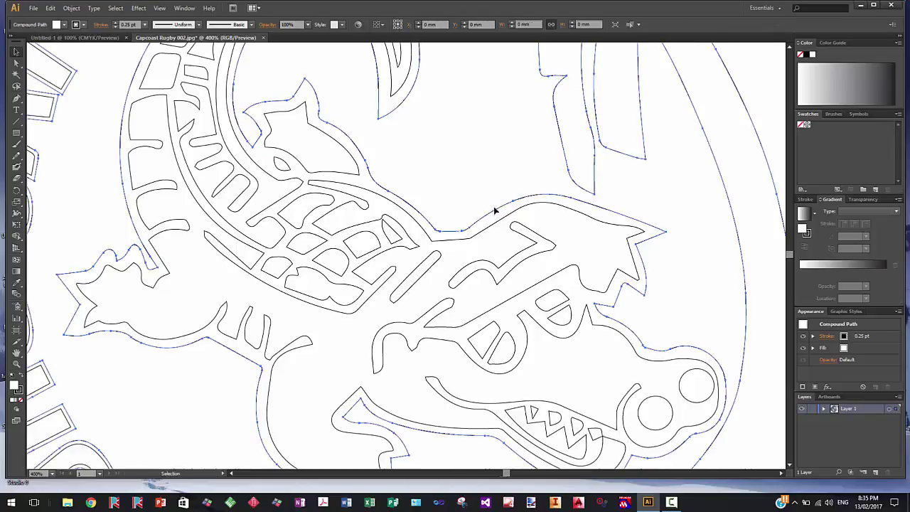
Step: Release the outer outline's compound path so the crocodile, palm tree and lettering become separate paths
{"action": "right_click", "coordinate": [498, 211]}
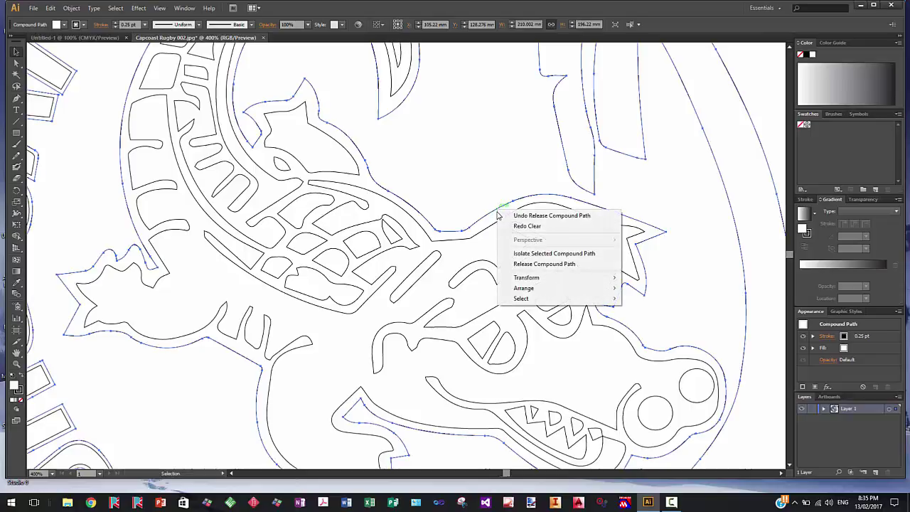
{"action": "left_click", "coordinate": [543, 264]}
{"action": "scroll", "coordinate": [461, 202], "scroll_direction": "right", "scroll_amount": 1}
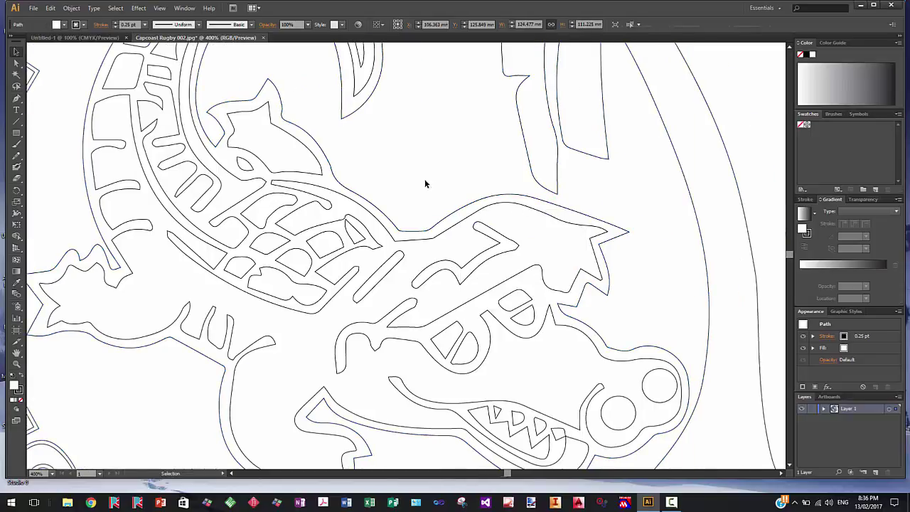
{"action": "scroll", "coordinate": [386, 170], "scroll_direction": "down", "scroll_amount": 3}
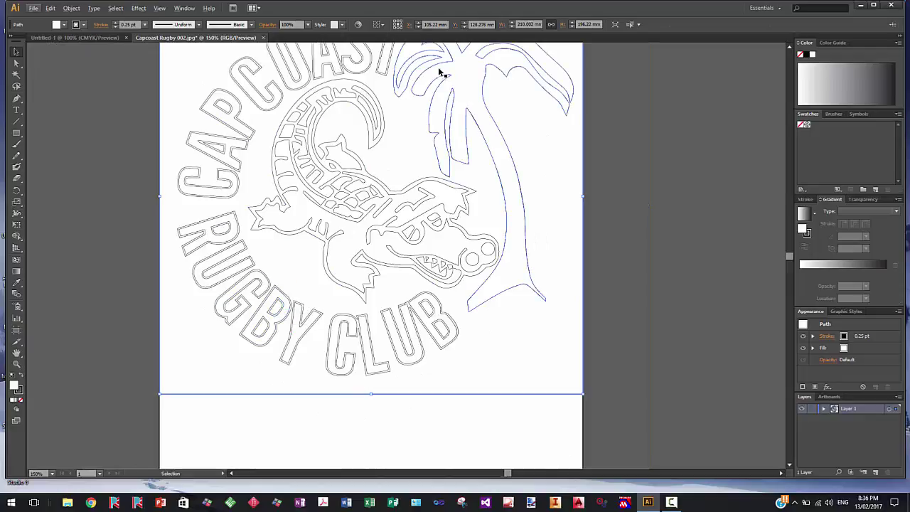
{"action": "scroll", "coordinate": [441, 384], "scroll_direction": "up", "scroll_amount": 2}
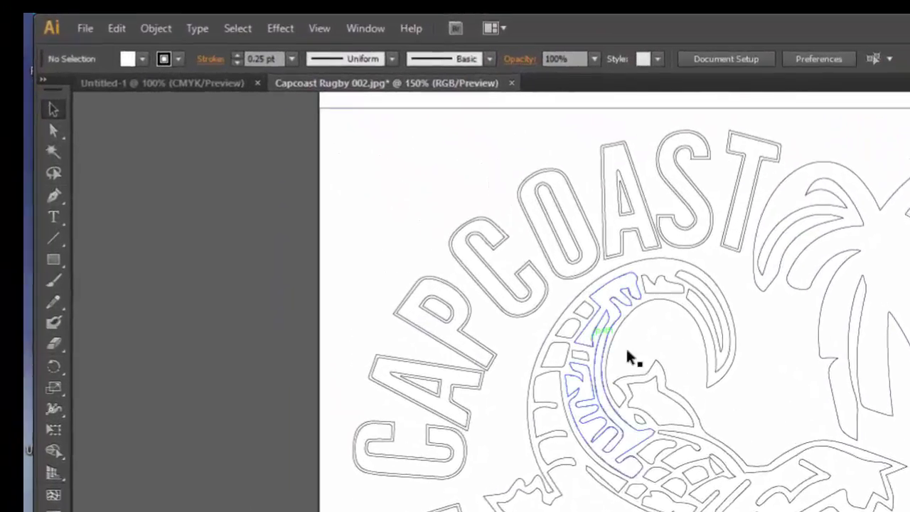
Step: Export the artwork as Capcoast Rugby 002.dxf for AutoCAD 2004/2005/2006, with 1 millimeter per unit and Maximum Editability
{"action": "left_click", "coordinate": [33, 8]}
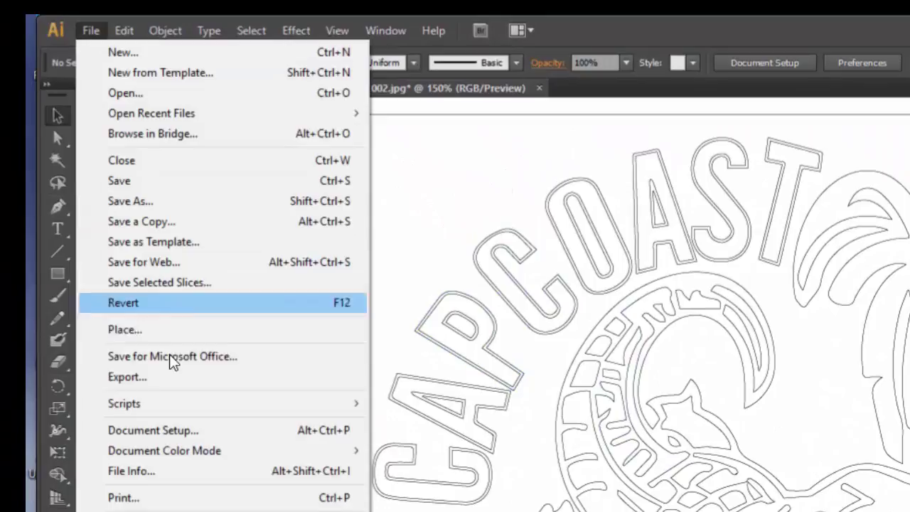
{"action": "left_click", "coordinate": [169, 376]}
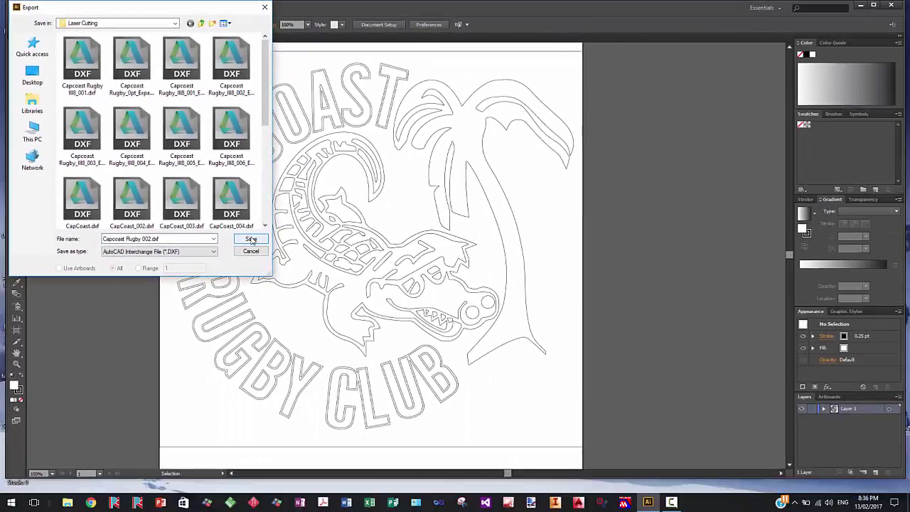
{"action": "left_click", "coordinate": [377, 327]}
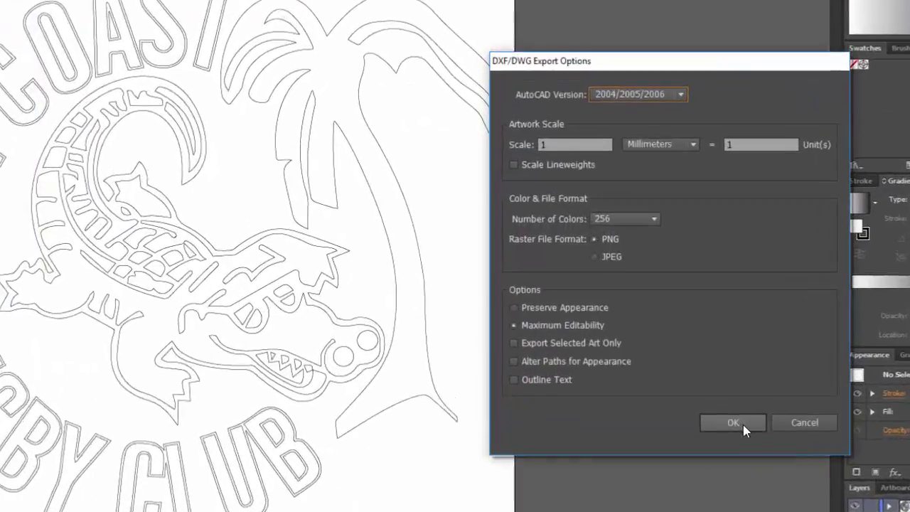
{"action": "left_click", "coordinate": [743, 425]}
Step: Find and launch SmartCarve43
{"action": "key", "text": "super"}
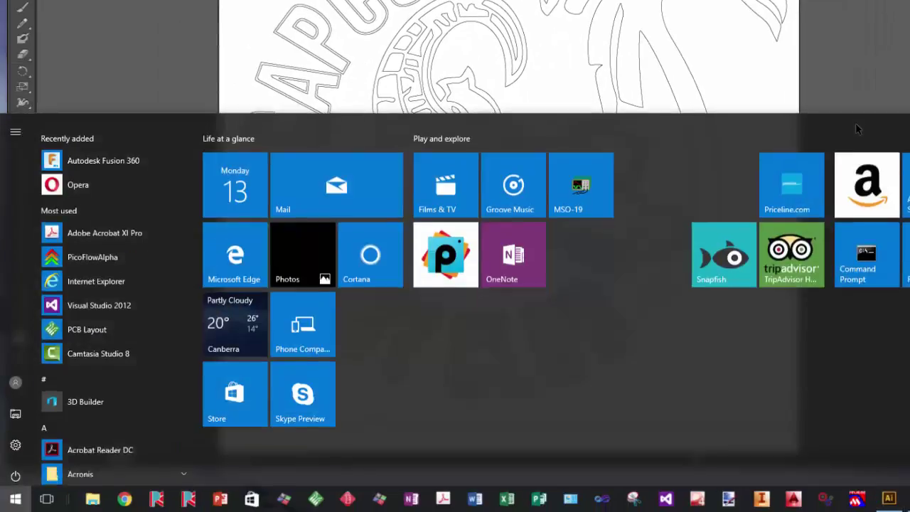
{"action": "type", "text": "sma"}
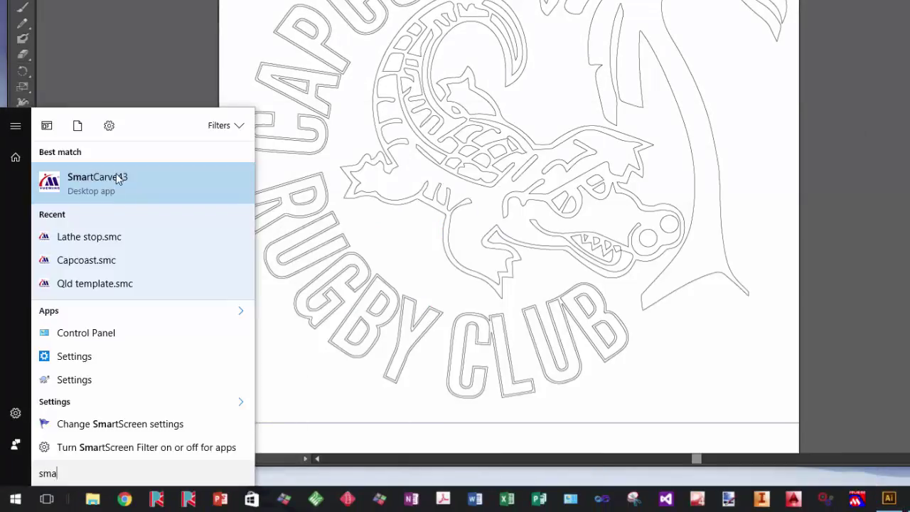
{"action": "left_click", "coordinate": [118, 179]}
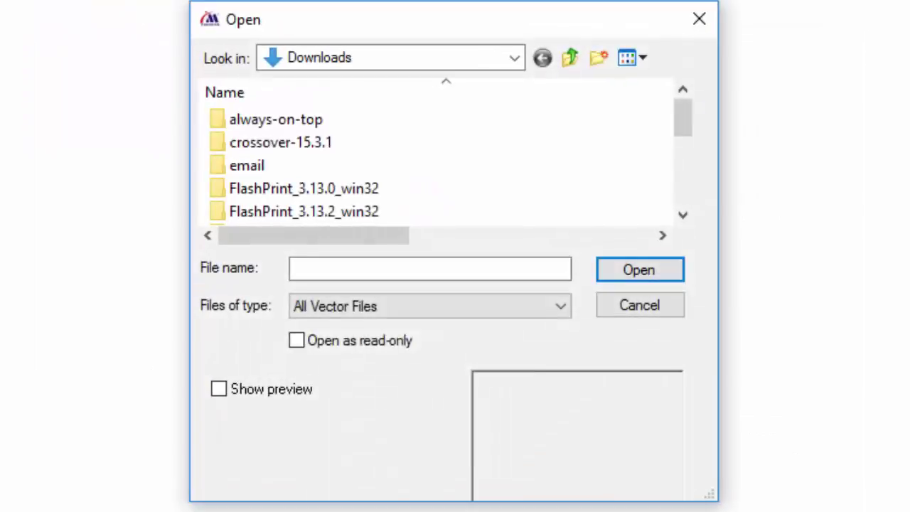
Step: Open the exported Capcoast Rugby DXF file for import from the Tips & Guides Laser Cutting folder on drive C
{"action": "left_click", "coordinate": [514, 58]}
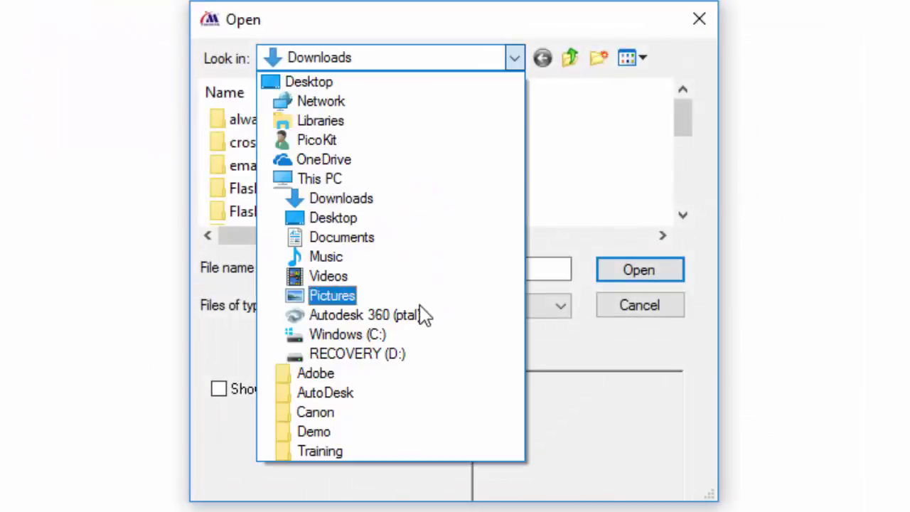
{"action": "left_click", "coordinate": [384, 341]}
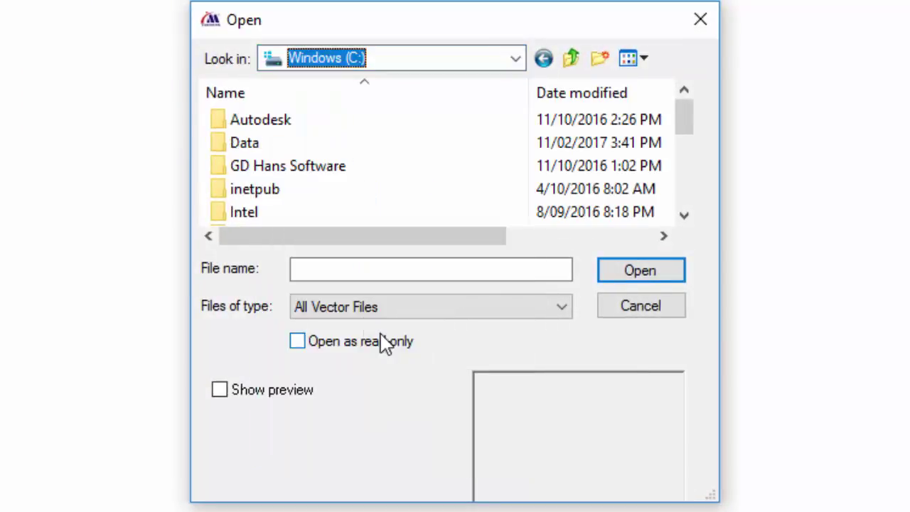
{"action": "double_click", "coordinate": [241, 145]}
{"action": "double_click", "coordinate": [266, 190]}
{"action": "double_click", "coordinate": [268, 212]}
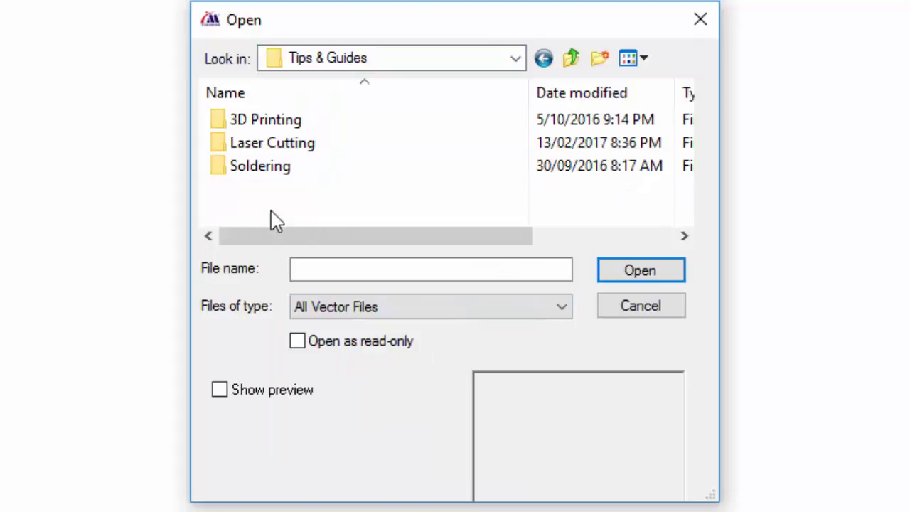
{"action": "left_click", "coordinate": [276, 146]}
{"action": "double_click", "coordinate": [276, 146]}
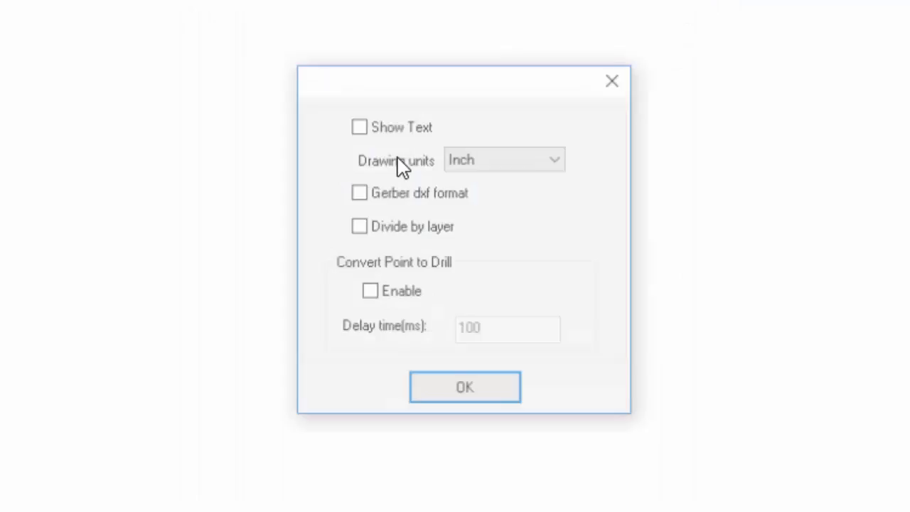
Step: Set the DXF drawing units to Millimeter and import the logo
{"action": "left_click", "coordinate": [499, 162]}
{"action": "left_click", "coordinate": [495, 228]}
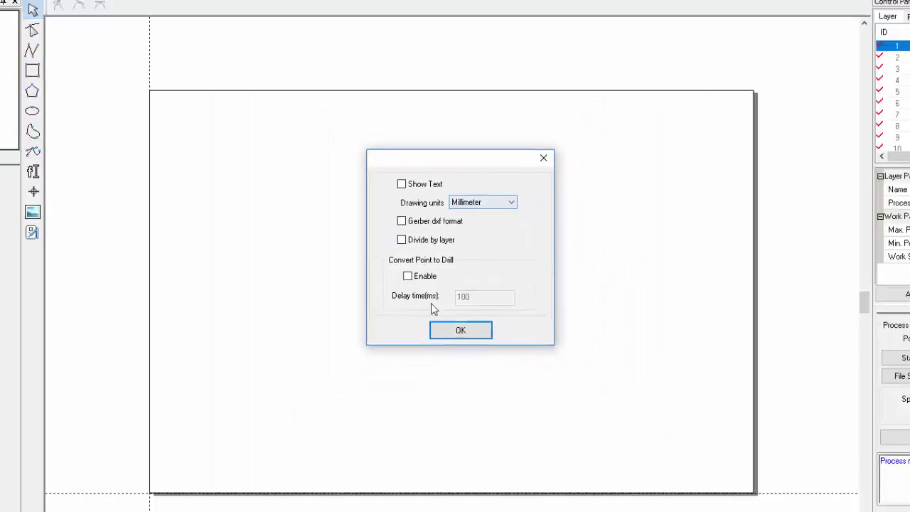
{"action": "left_click", "coordinate": [460, 332]}
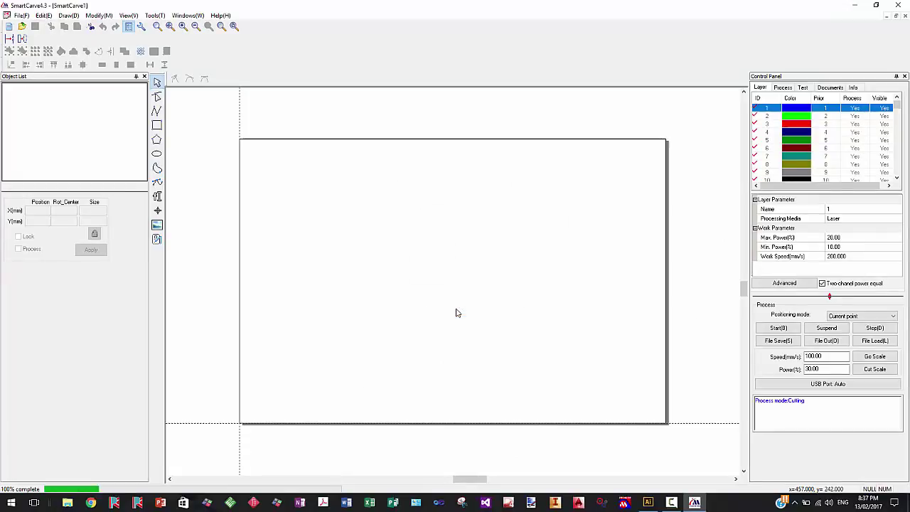
Step: Delete the rectangular border surrounding the imported logo
{"action": "left_click", "coordinate": [456, 311]}
{"action": "scroll", "coordinate": [240, 434], "scroll_direction": "up", "scroll_amount": 3}
{"action": "scroll", "coordinate": [240, 436], "scroll_direction": "up", "scroll_amount": 2}
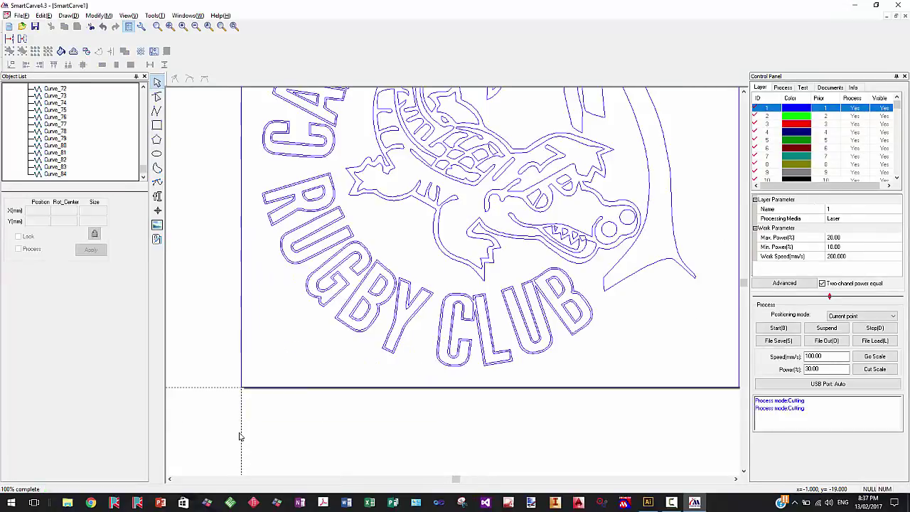
{"action": "left_click", "coordinate": [242, 333]}
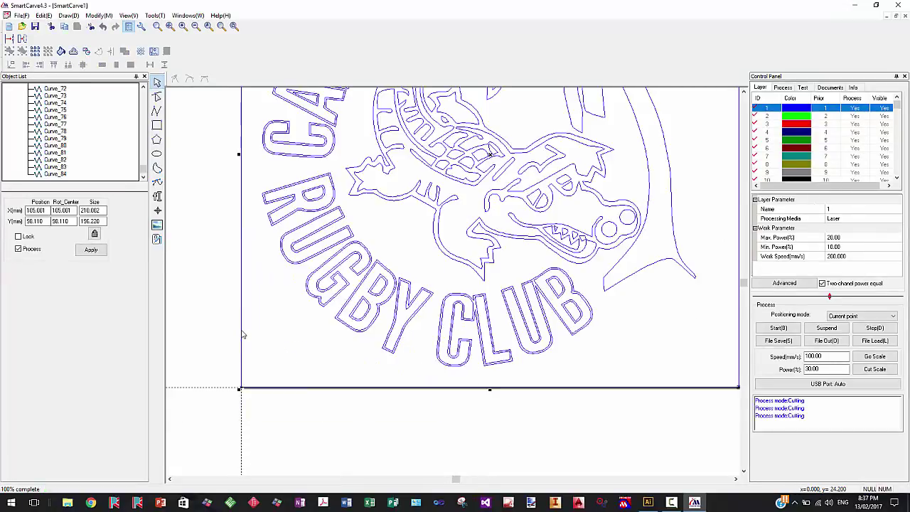
{"action": "key", "text": "Delete"}
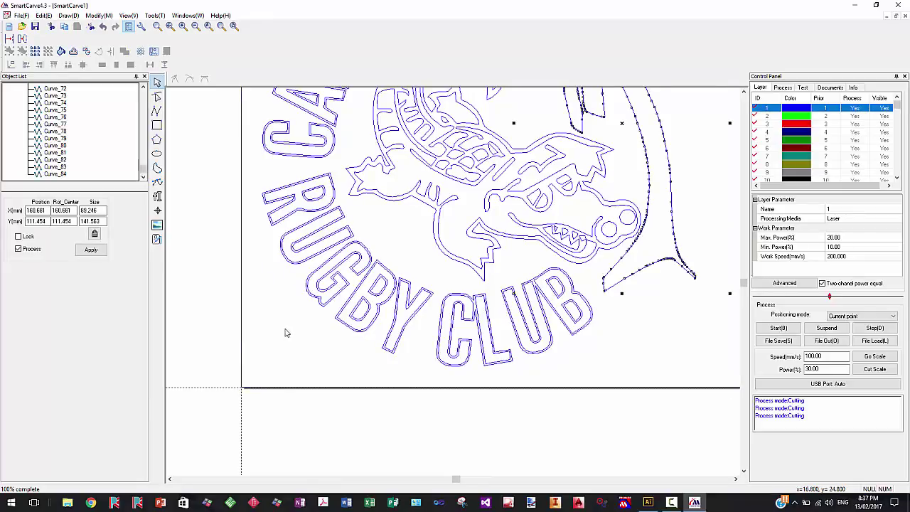
Step: Try deleting individual curves one at a time, including the crocodile's outer outline and parts of the lettering
{"action": "scroll", "coordinate": [393, 329], "scroll_direction": "up", "scroll_amount": 2}
{"action": "scroll", "coordinate": [444, 262], "scroll_direction": "down", "scroll_amount": 3}
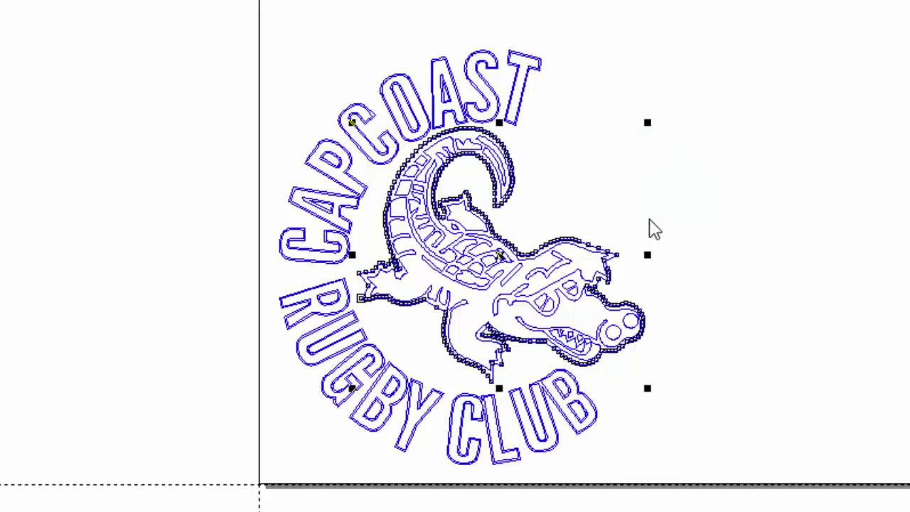
{"action": "key", "text": "Delete"}
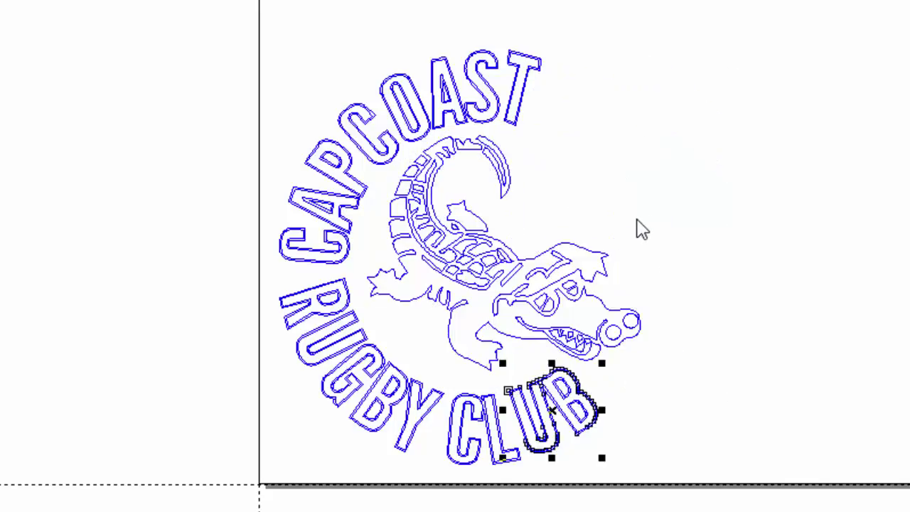
{"action": "key", "text": "Delete"}
{"action": "key", "text": "Delete"}
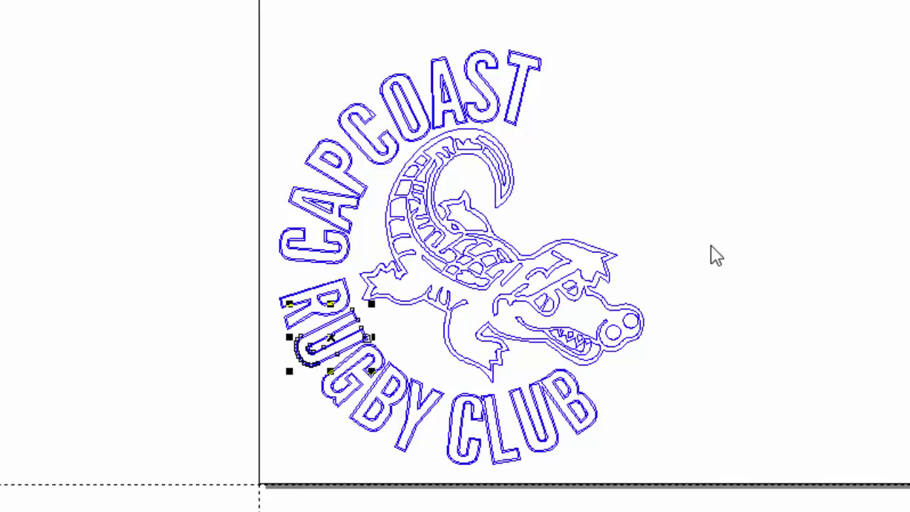
{"action": "key", "text": "Delete"}
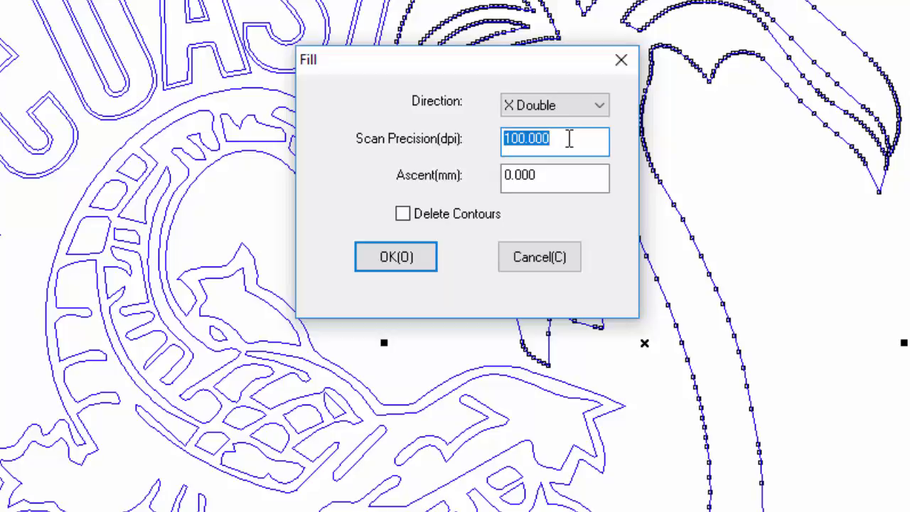
Step: Try filling the whole logo in the X Double direction at 300 dpi with its contours kept, and undo the fill
{"action": "type", "text": "30"}
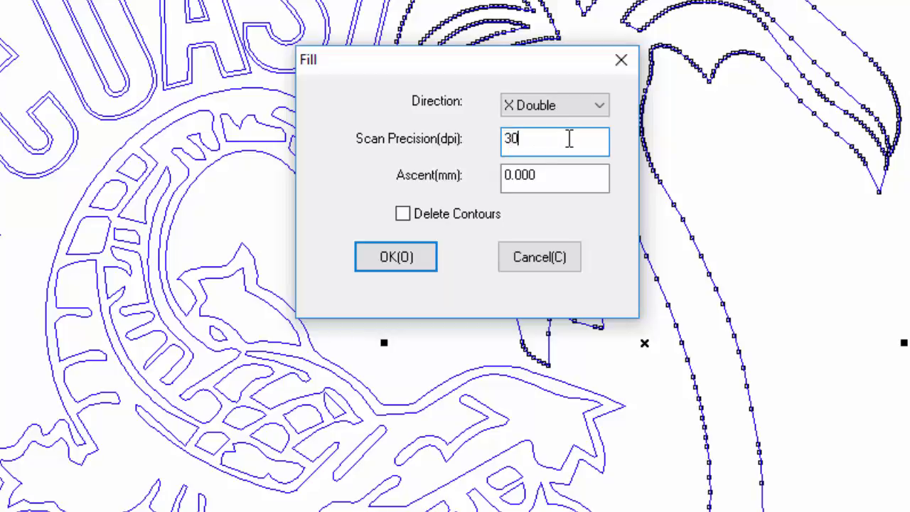
{"action": "type", "text": "0"}
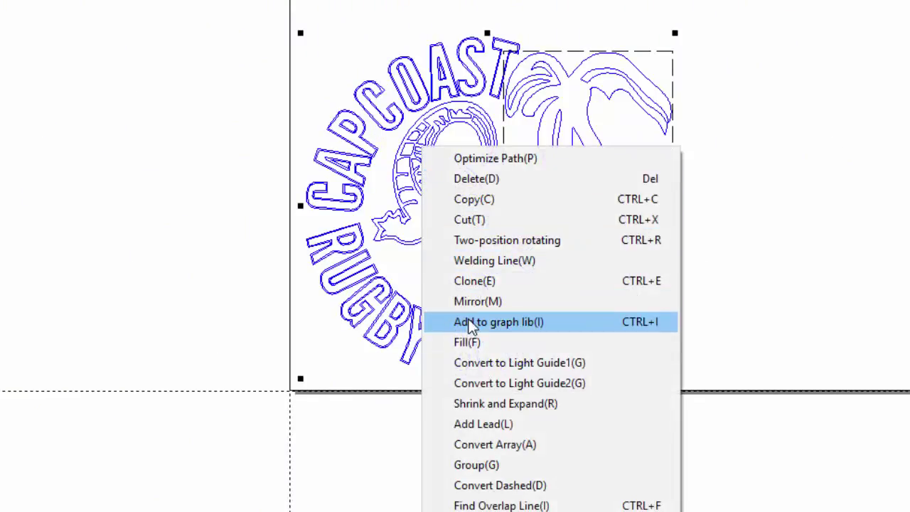
{"action": "left_click", "coordinate": [466, 341]}
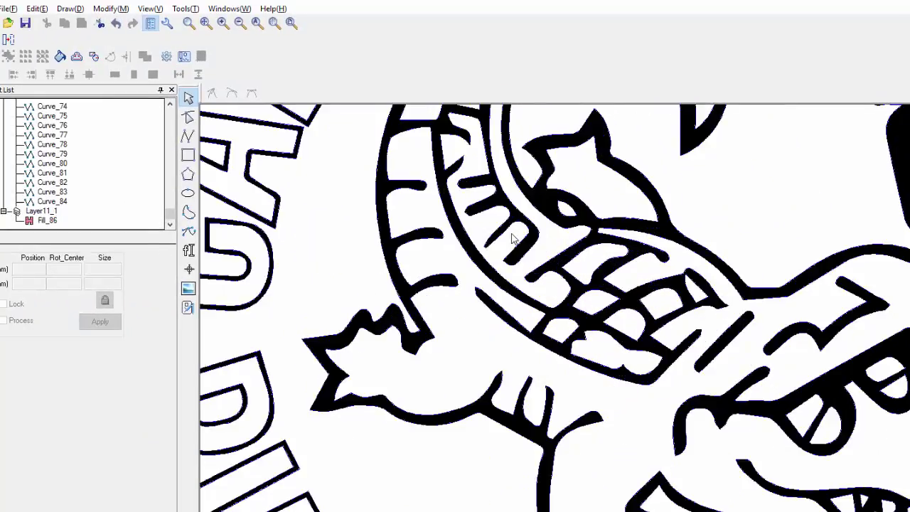
{"action": "scroll", "coordinate": [514, 316], "scroll_direction": "down", "scroll_amount": 2}
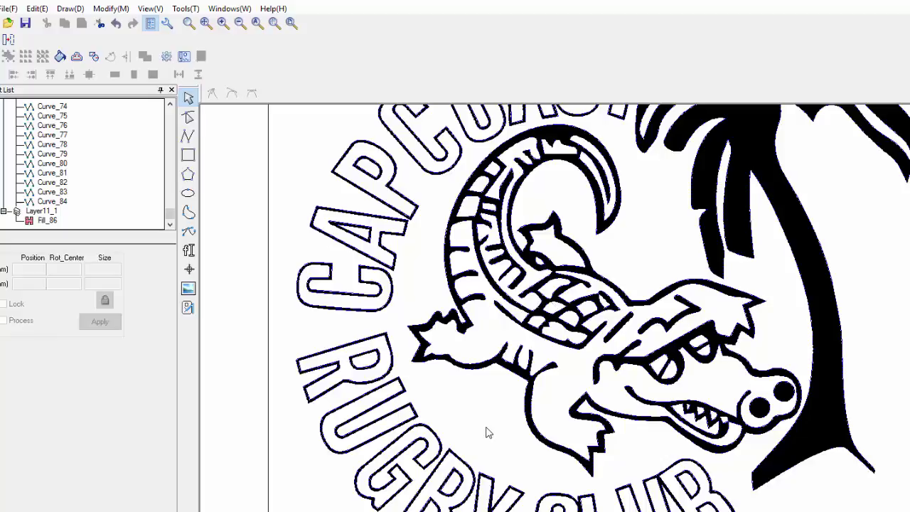
{"action": "key", "text": "ctrl+z"}
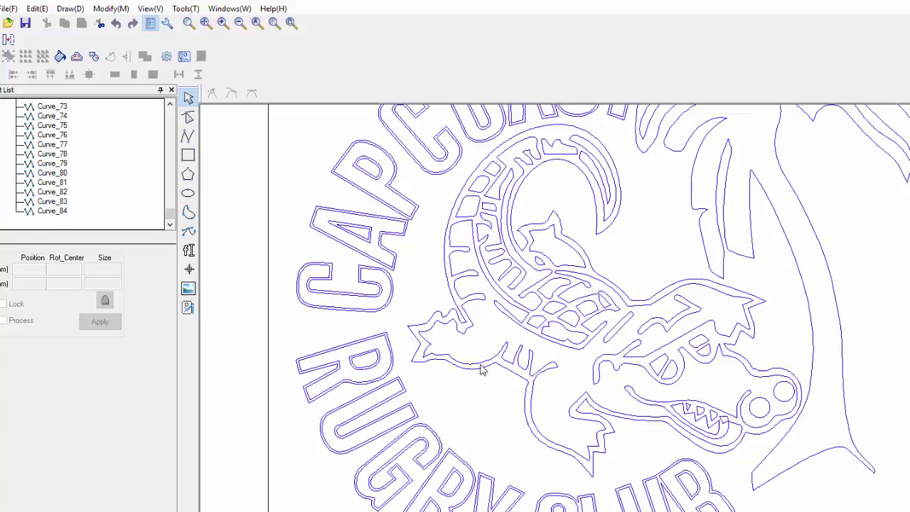
Step: Fill the whole logo in the X Double direction at 300 dpi with Delete Contours enabled
{"action": "key", "text": "ctrl+a"}
{"action": "right_click", "coordinate": [512, 292]}
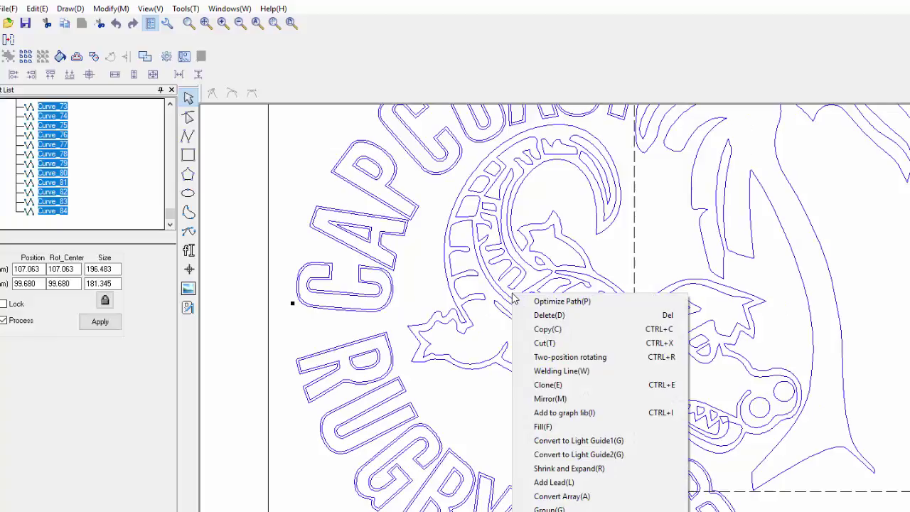
{"action": "left_click", "coordinate": [543, 427]}
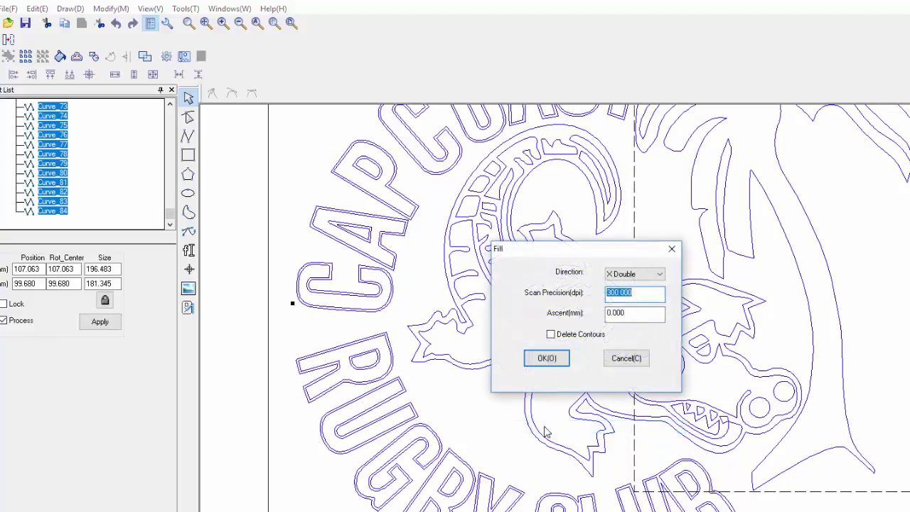
{"action": "left_click", "coordinate": [551, 335]}
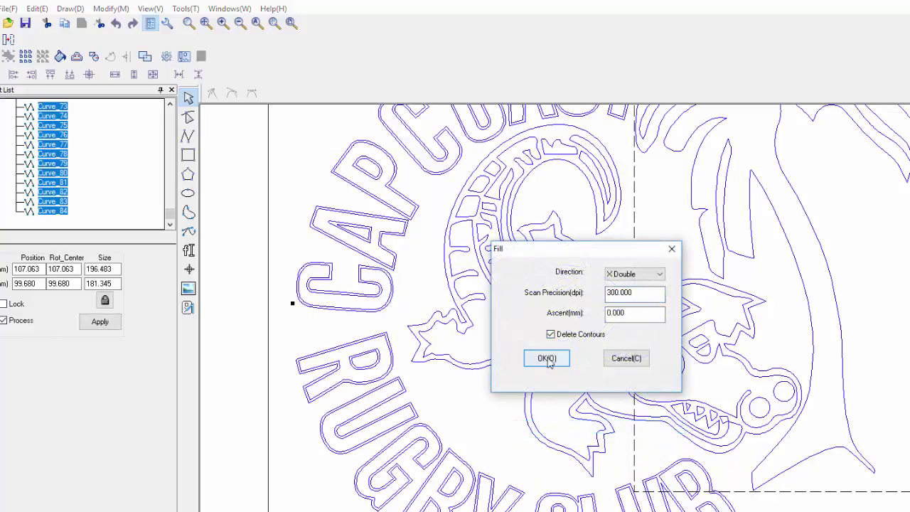
{"action": "left_click", "coordinate": [547, 359]}
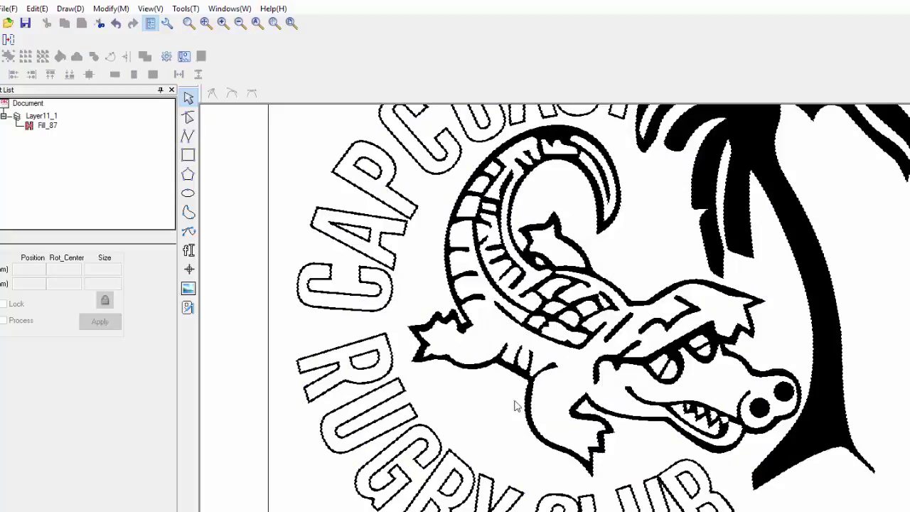
Step: Examine the spacing of the horizontal scan lines that fill the crocodile and the lettering
{"action": "scroll", "coordinate": [513, 437], "scroll_direction": "up", "scroll_amount": 3}
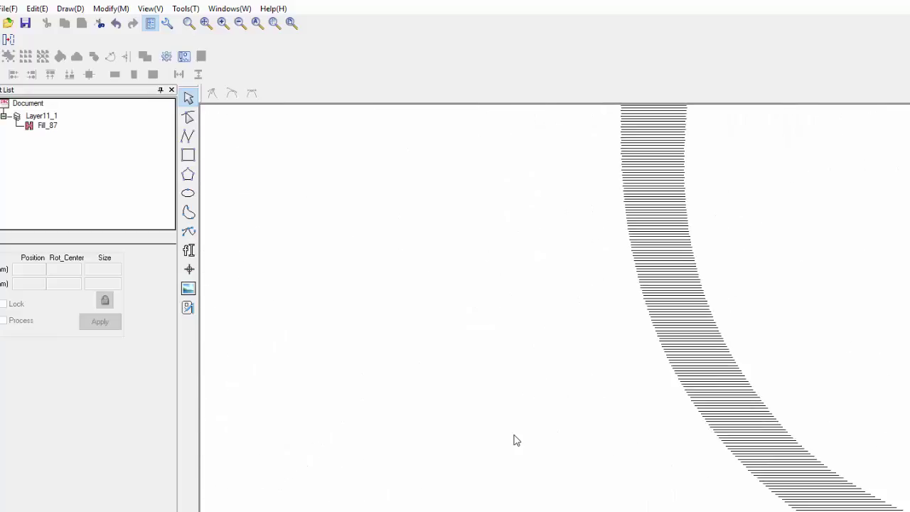
{"action": "scroll", "coordinate": [514, 437], "scroll_direction": "down", "scroll_amount": 3}
{"action": "scroll", "coordinate": [514, 437], "scroll_direction": "up", "scroll_amount": 3}
{"action": "scroll", "coordinate": [669, 300], "scroll_direction": "up", "scroll_amount": 1}
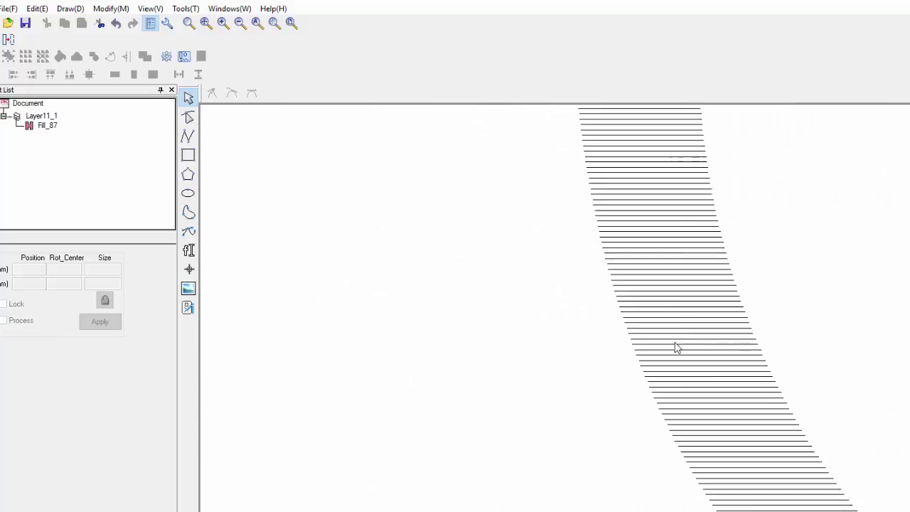
{"action": "scroll", "coordinate": [657, 344], "scroll_direction": "down", "scroll_amount": 1}
{"action": "scroll", "coordinate": [657, 349], "scroll_direction": "down", "scroll_amount": 2}
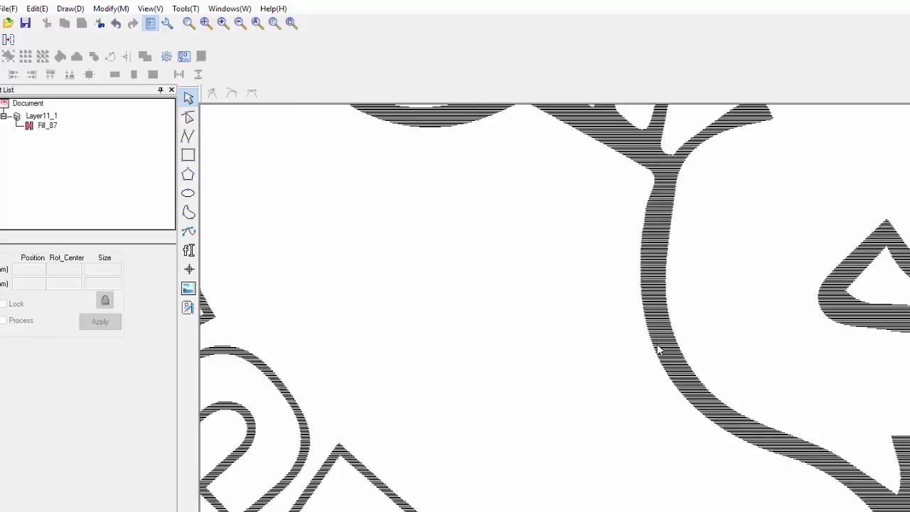
{"action": "scroll", "coordinate": [652, 352], "scroll_direction": "down", "scroll_amount": 2}
{"action": "scroll", "coordinate": [602, 203], "scroll_direction": "up", "scroll_amount": 4}
{"action": "scroll", "coordinate": [602, 203], "scroll_direction": "down", "scroll_amount": 5}
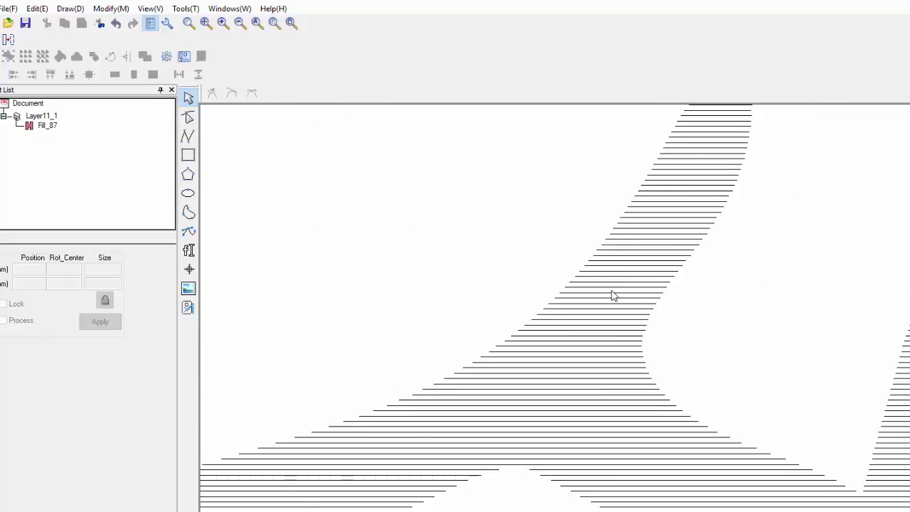
{"action": "scroll", "coordinate": [378, 302], "scroll_direction": "up", "scroll_amount": 2}
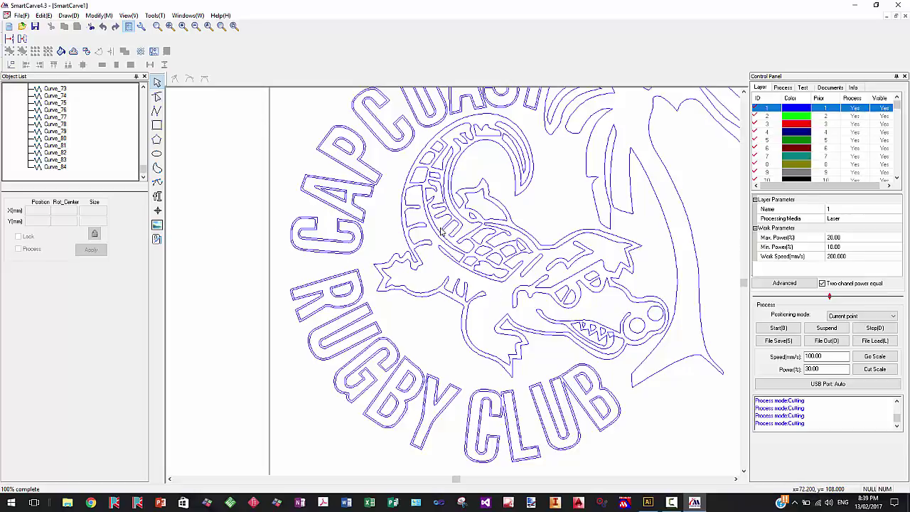
{"action": "scroll", "coordinate": [378, 372], "scroll_direction": "down", "scroll_amount": 1}
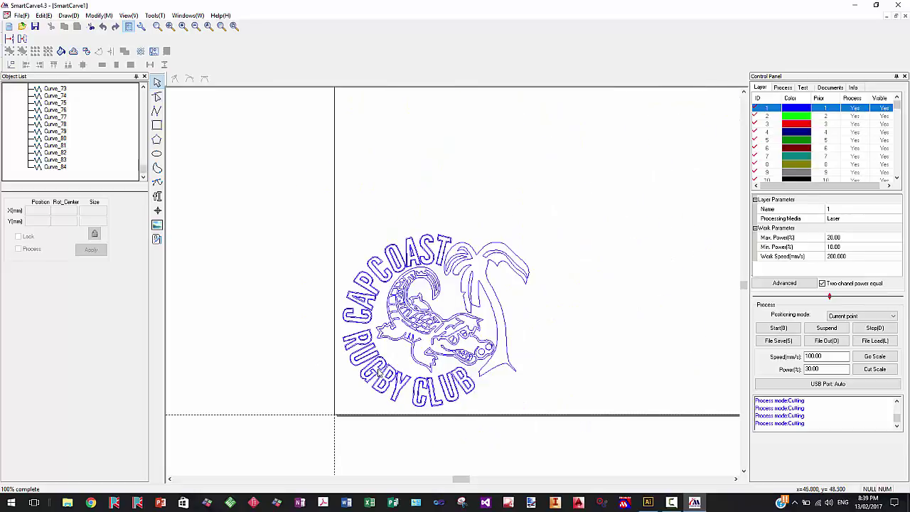